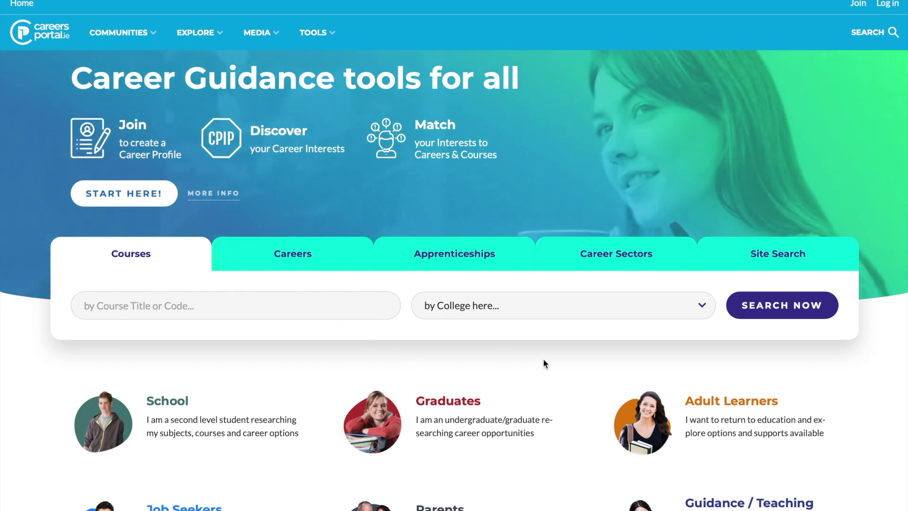
- Run an empty course search from the home page to open the full Course Finder list
click(772, 318)
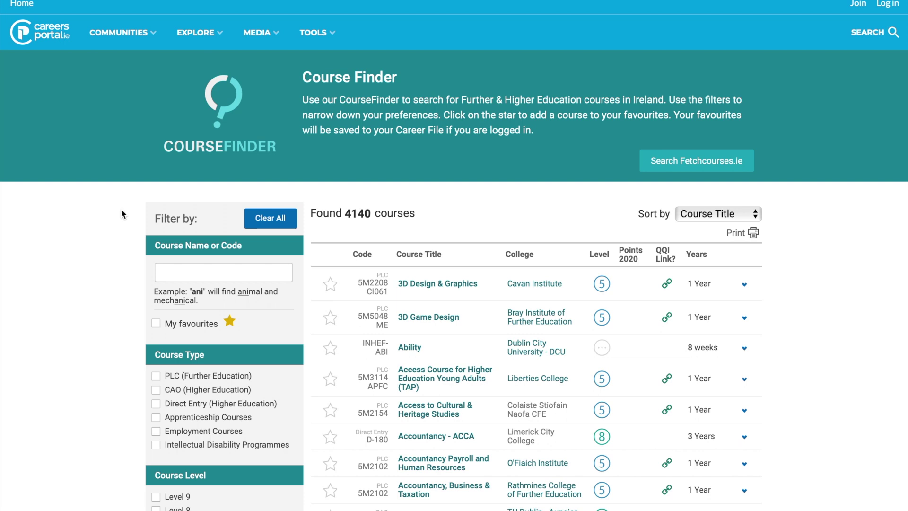
- Scroll through the 4140 unfiltered courses and the filter panel, then return to the top
scroll(122, 211, down, 3)
scroll(121, 209, down, 12)
scroll(121, 211, up, 14)
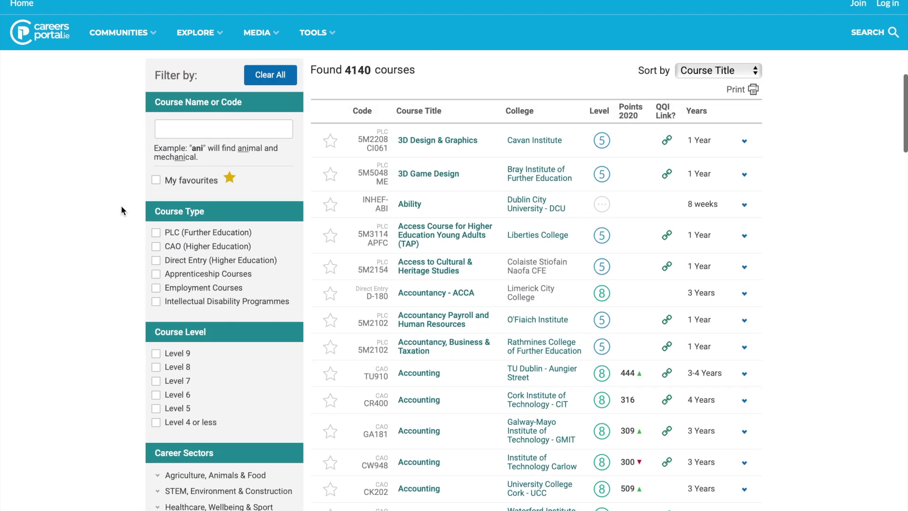
scroll(121, 210, up, 3)
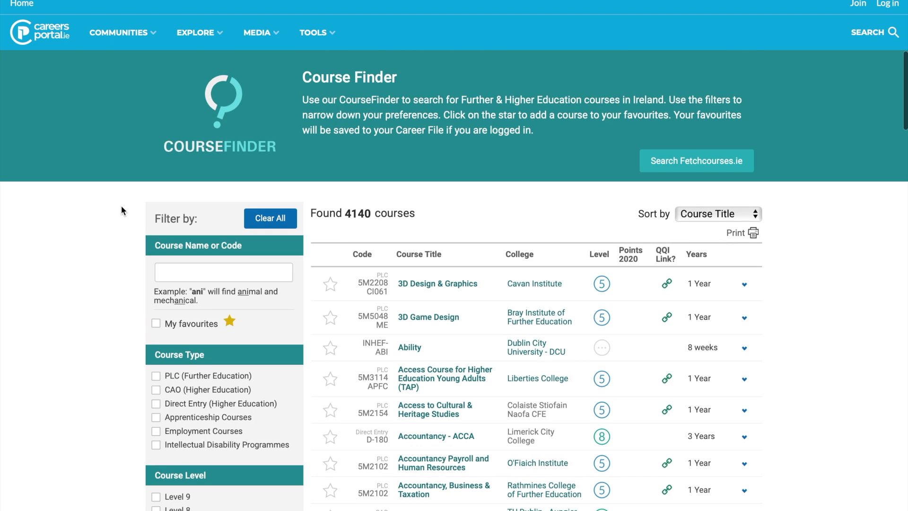
- Search 'Business', favourite Accountancy, Business & Taxation, then clear the search
click(175, 272)
text(B)
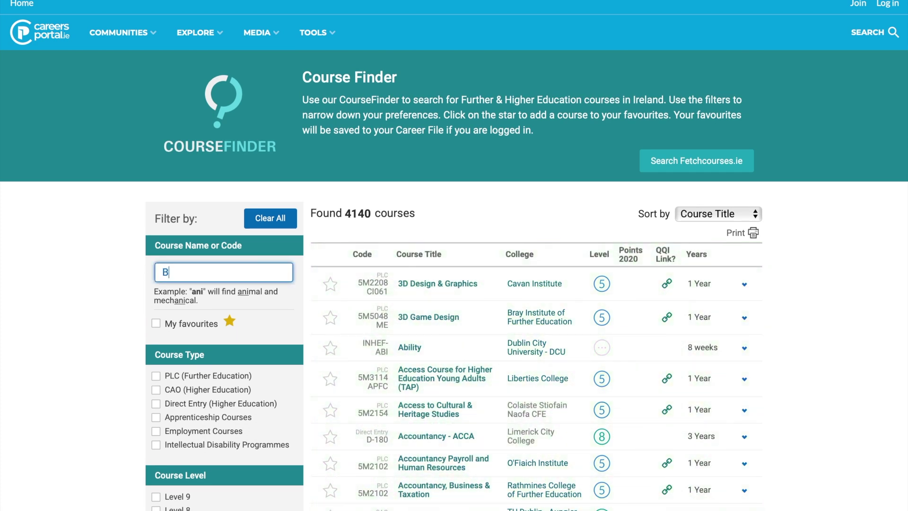
text(usiness)
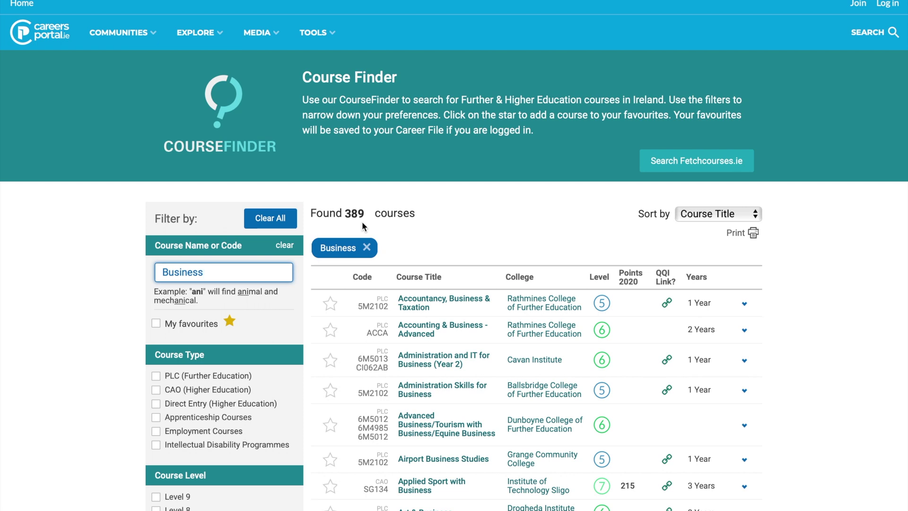
click(330, 305)
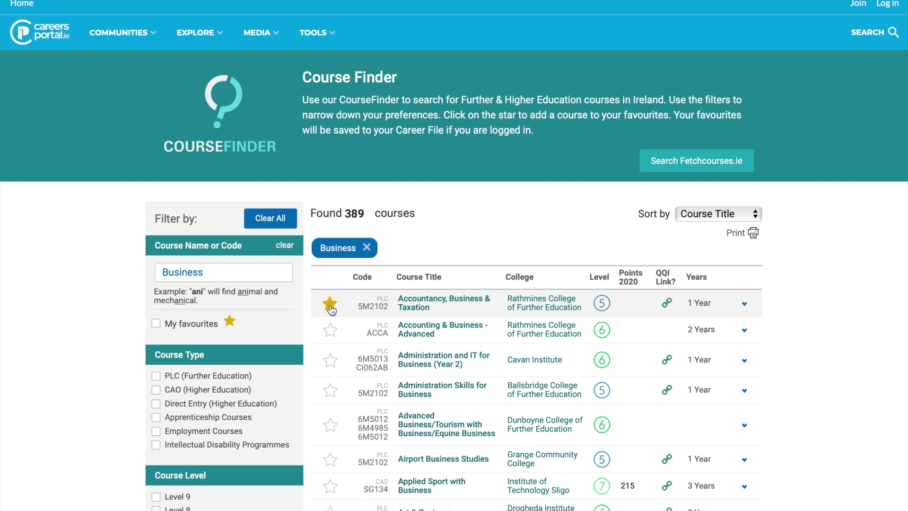
click(285, 245)
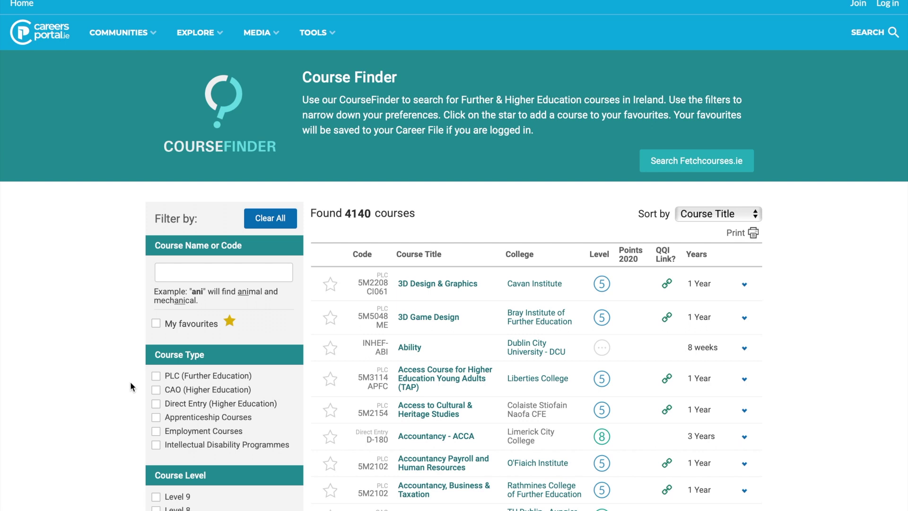
- Filter by the Business Management & Human Resources sector under Business, Sales & Tourism
scroll(131, 387, down, 3)
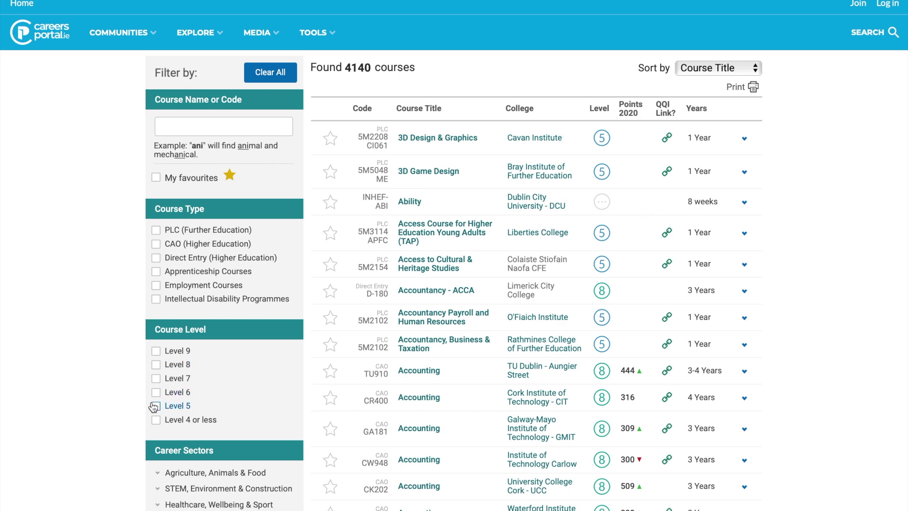
scroll(153, 407, down, 5)
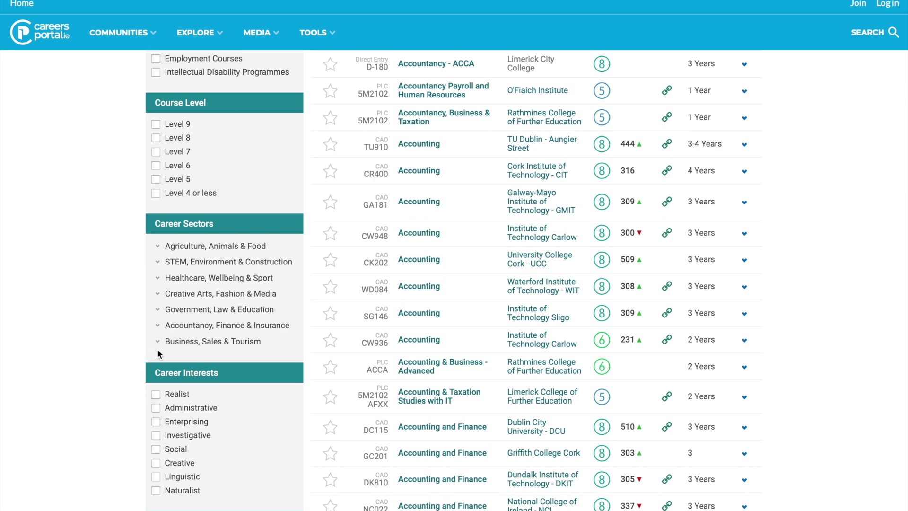
click(176, 343)
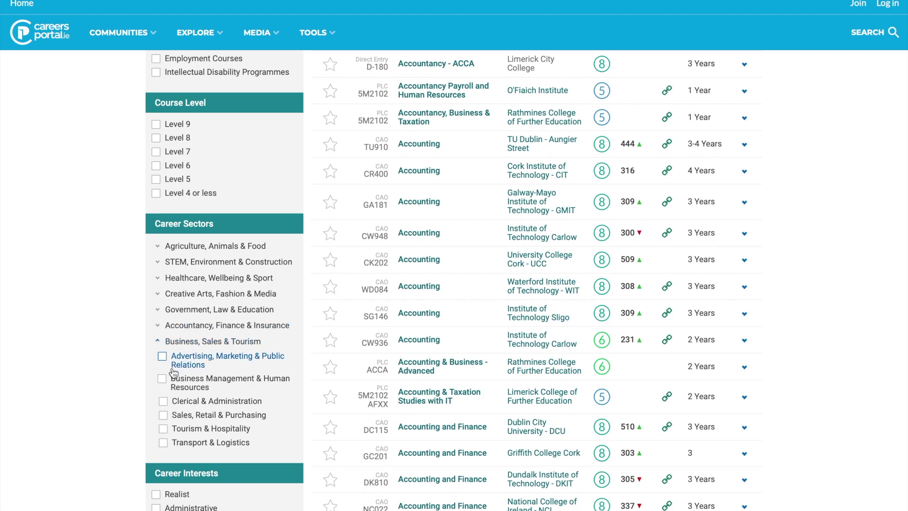
click(163, 381)
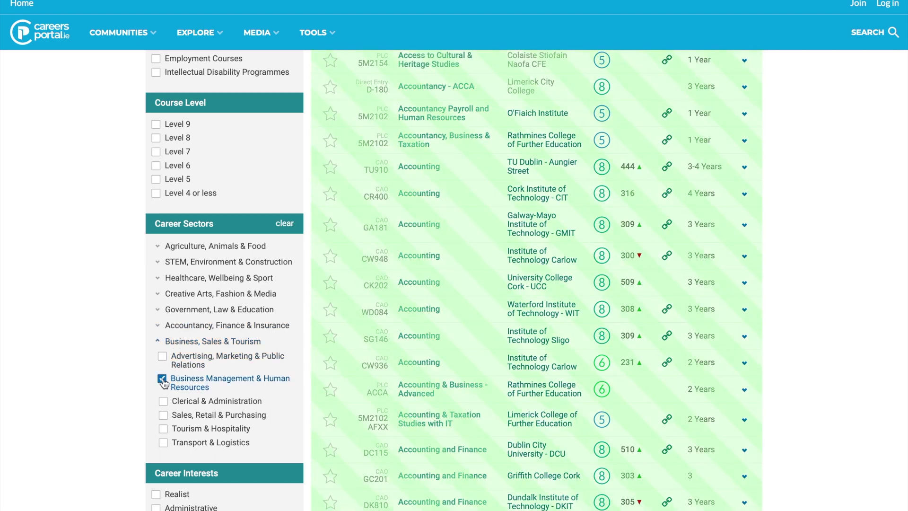
- Restrict the Course Type to CAO (Higher Education), leaving 211 courses
scroll(107, 281, up, 3)
scroll(108, 269, up, 1)
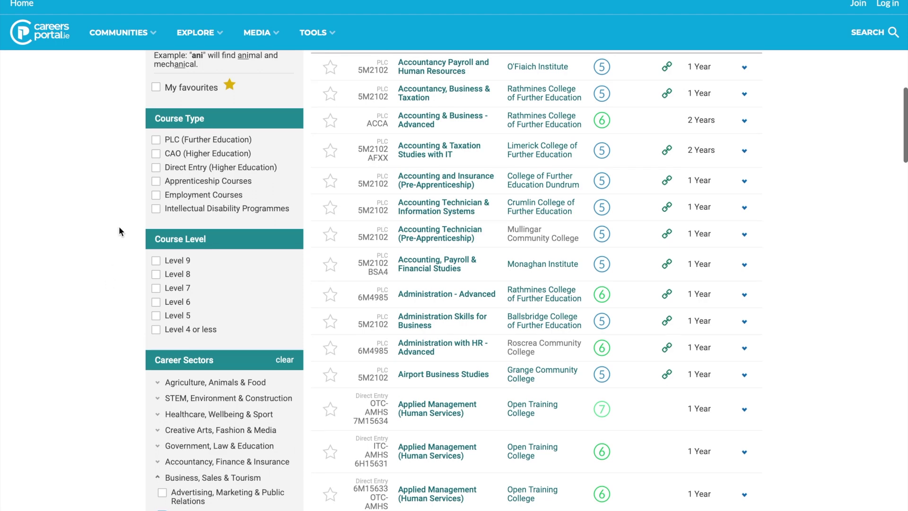
click(155, 153)
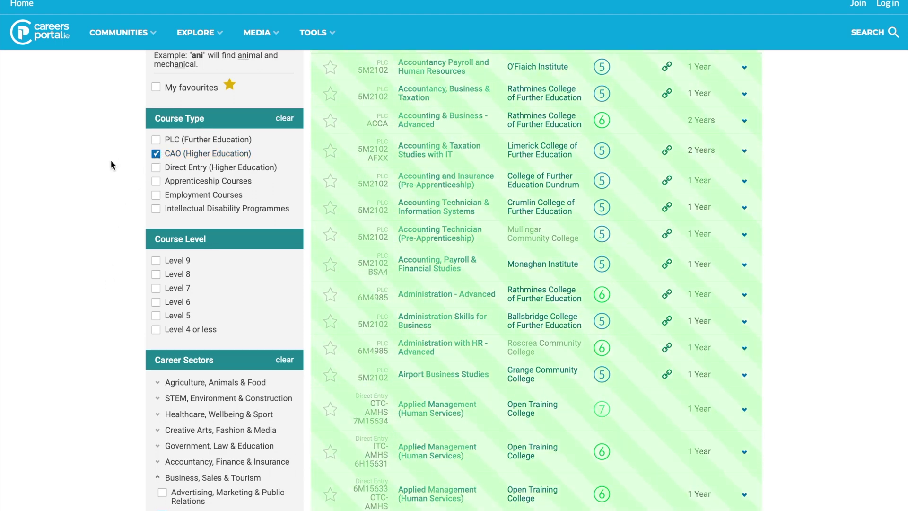
scroll(114, 160, up, 1)
scroll(108, 161, up, 2)
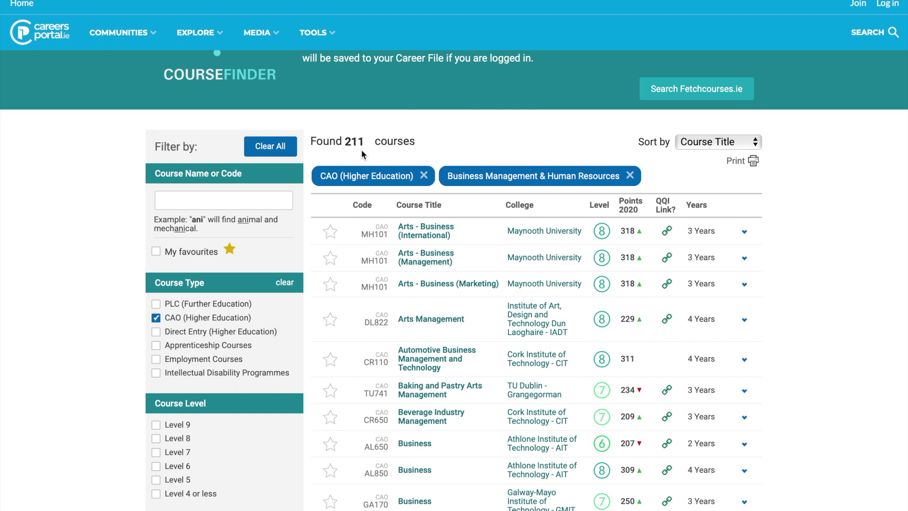
scroll(124, 305, down, 5)
scroll(124, 305, down, 7)
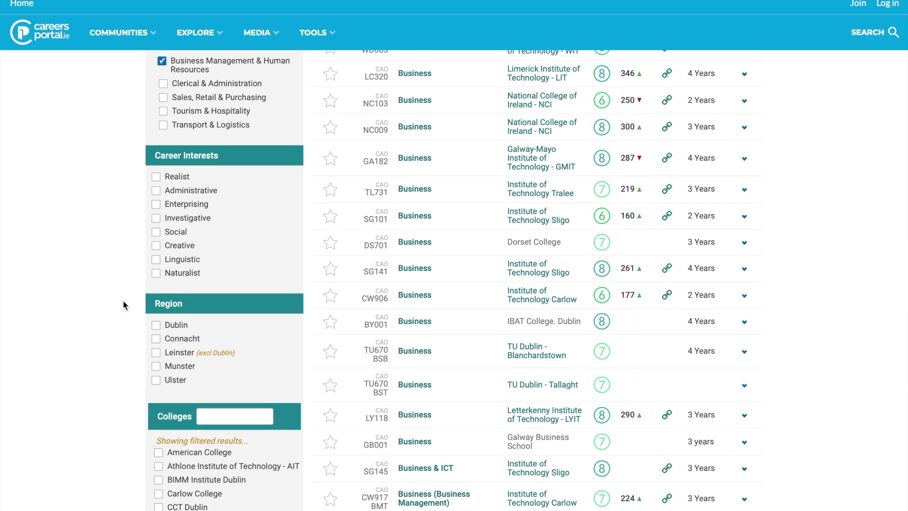
scroll(124, 305, down, 2)
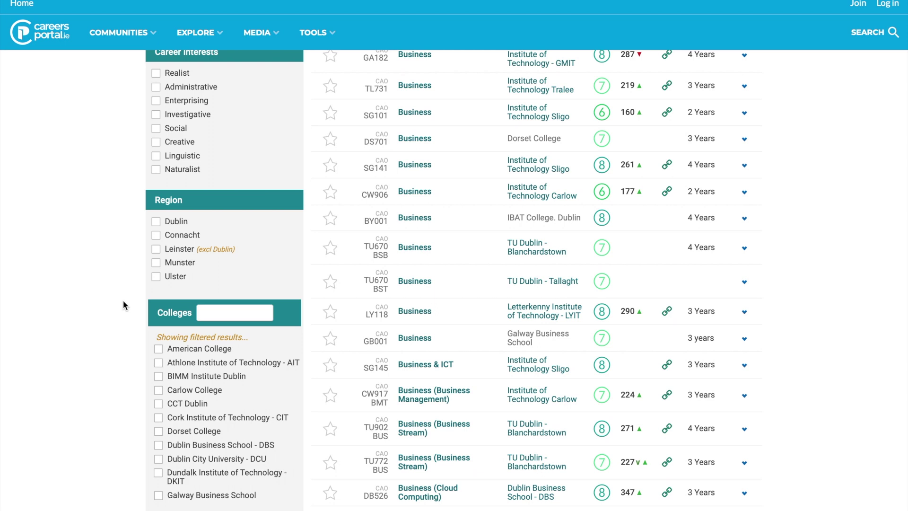
scroll(124, 305, down, 3)
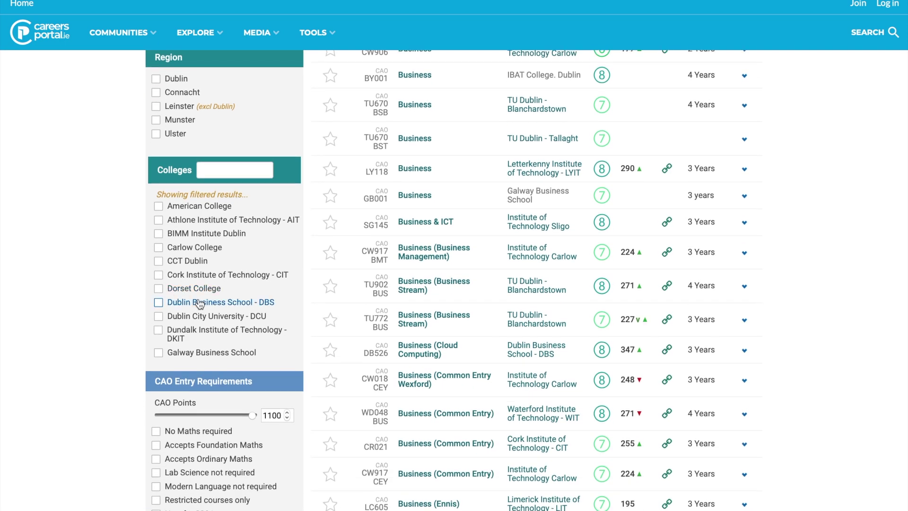
scroll(199, 303, down, 3)
scroll(199, 304, down, 4)
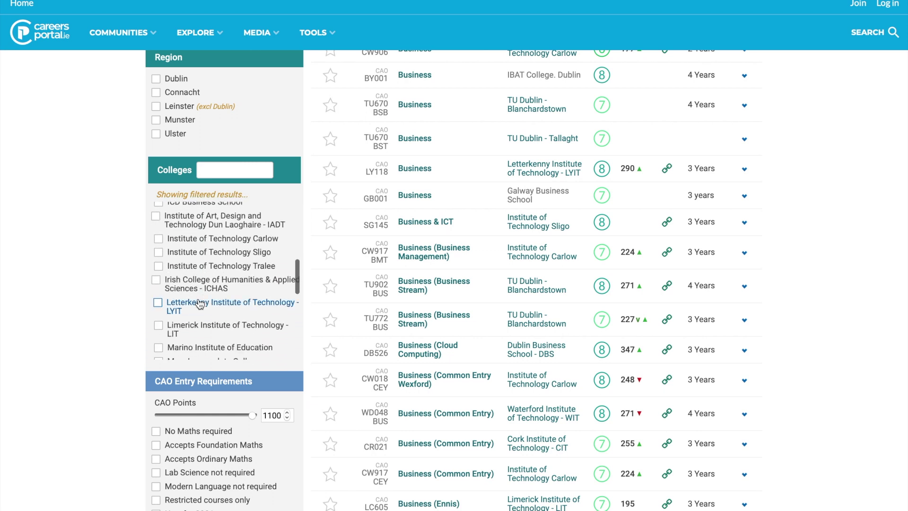
scroll(199, 303, down, 3)
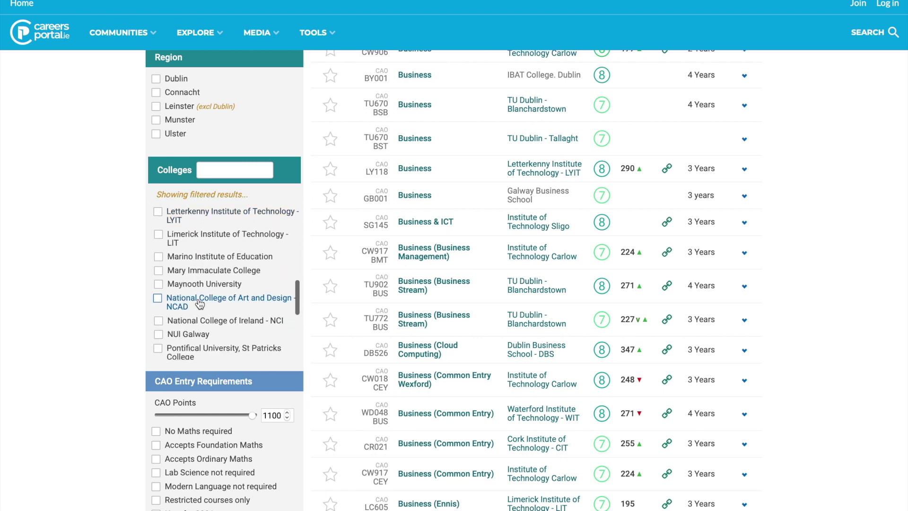
scroll(121, 308, down, 2)
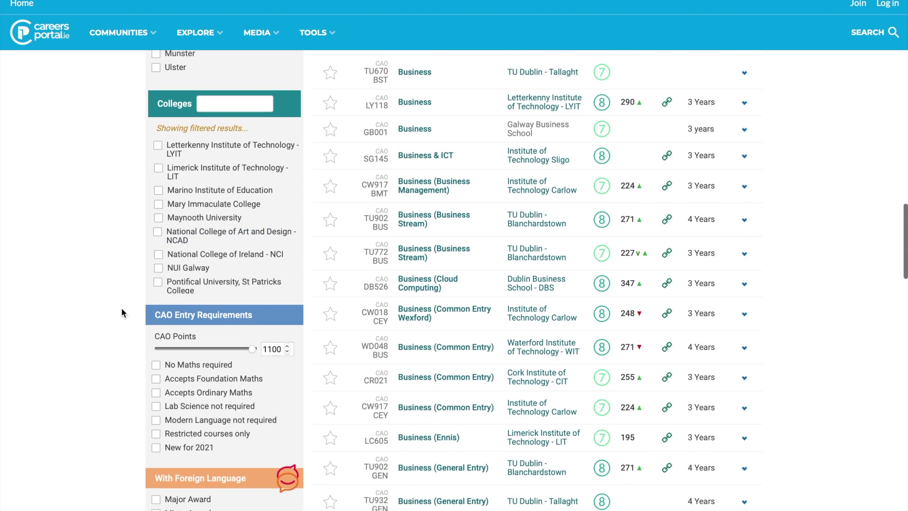
scroll(121, 308, down, 3)
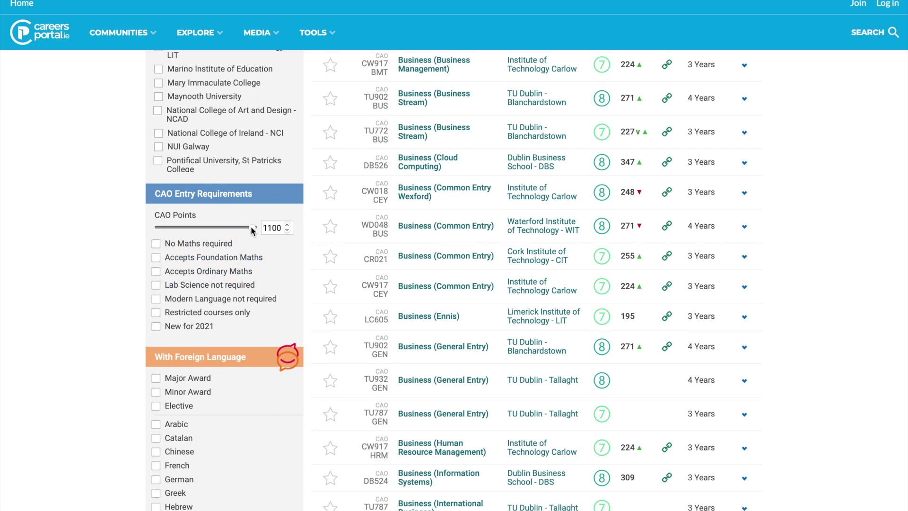
- Cap the CAO Points filter at 387, leaving 158 courses, and review the results
drag(252, 227, 191, 224)
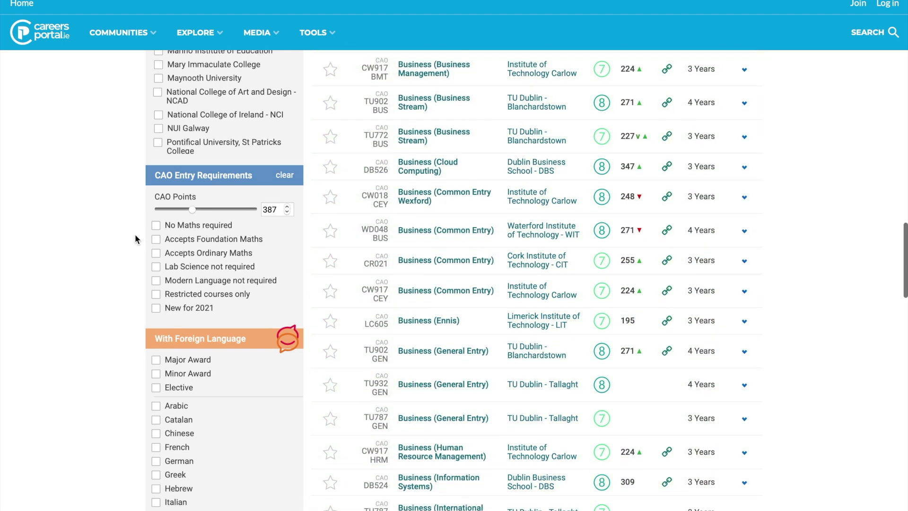
scroll(135, 234, down, 1)
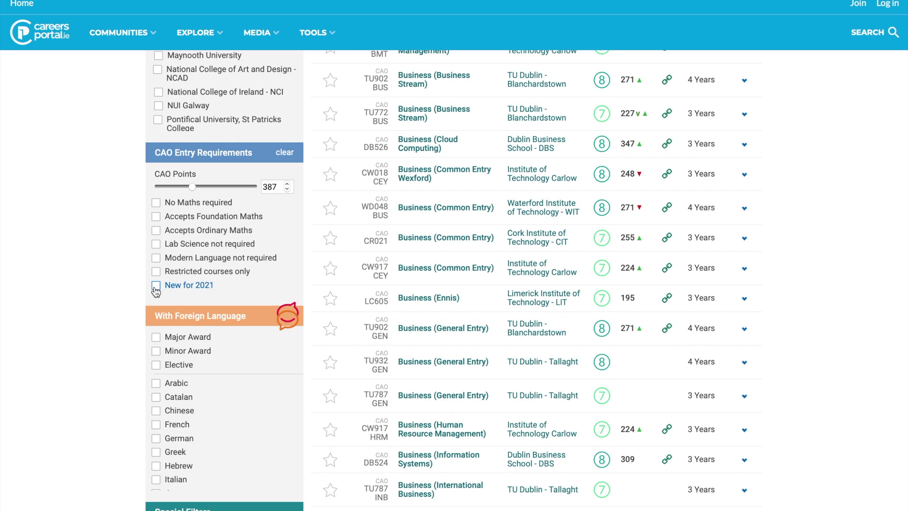
scroll(111, 290, down, 5)
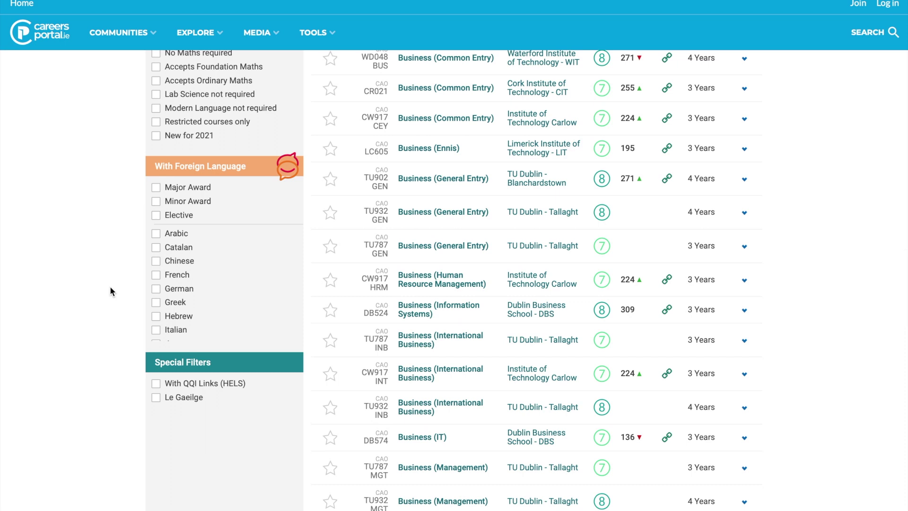
scroll(183, 267, down, 1)
scroll(182, 267, down, 2)
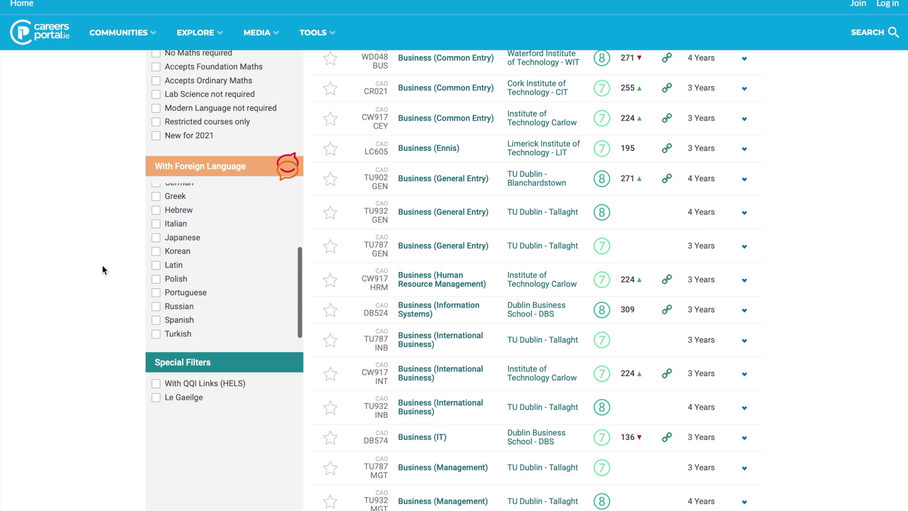
scroll(94, 270, down, 3)
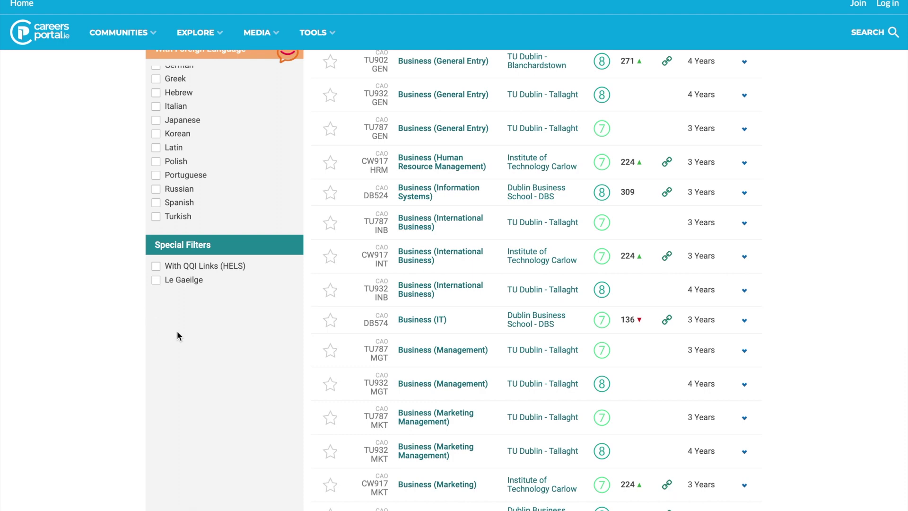
scroll(177, 334, up, 2)
scroll(183, 241, up, 7)
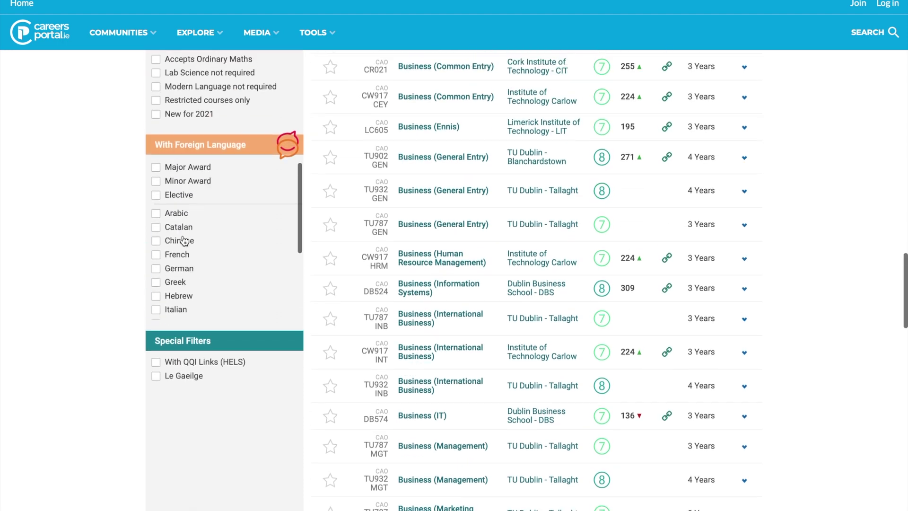
scroll(183, 240, up, 20)
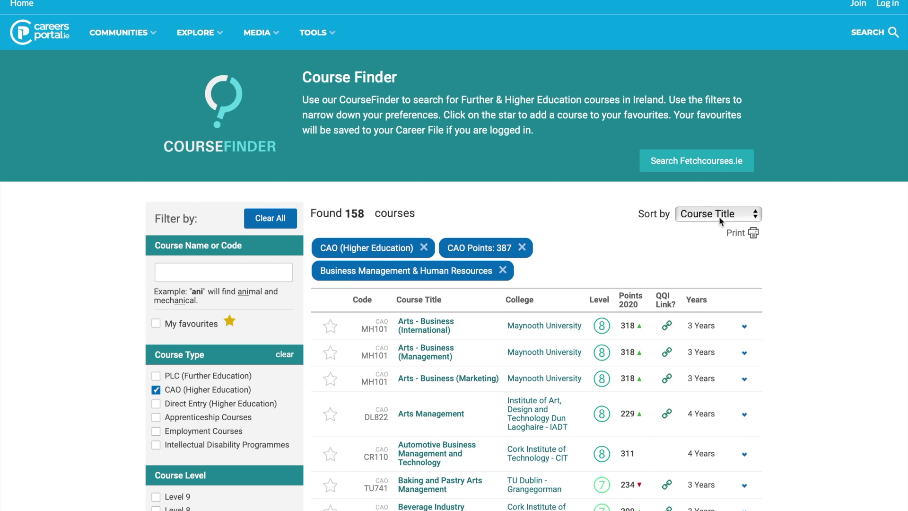
- Sort the courses by College Name, then by Course Level
scroll(530, 406, up, 1)
click(751, 214)
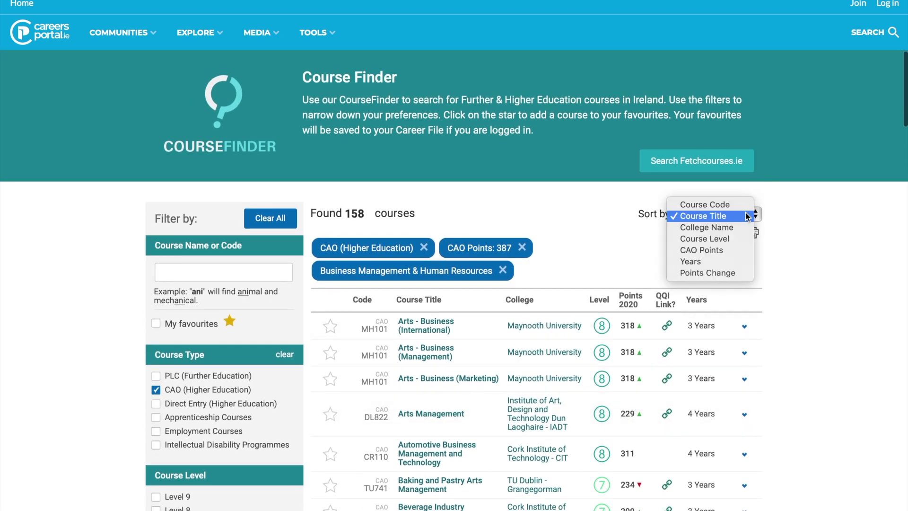
click(733, 227)
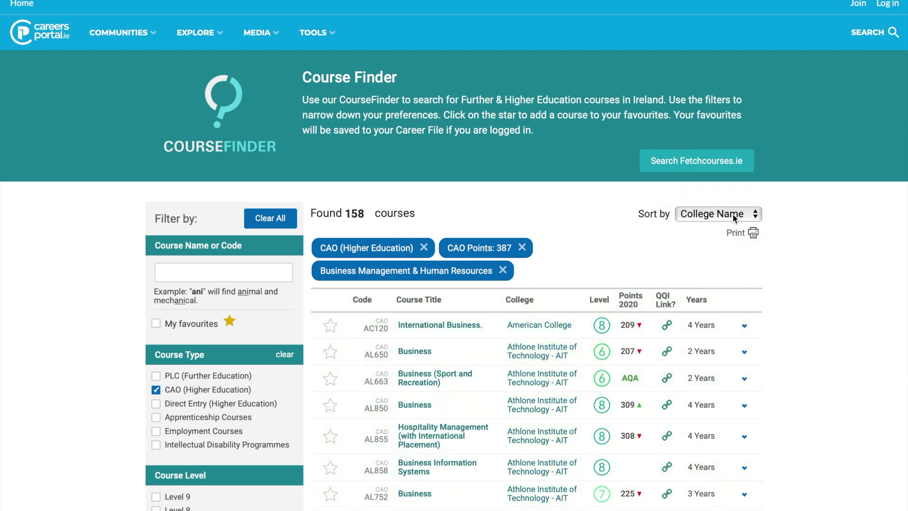
click(732, 214)
click(722, 228)
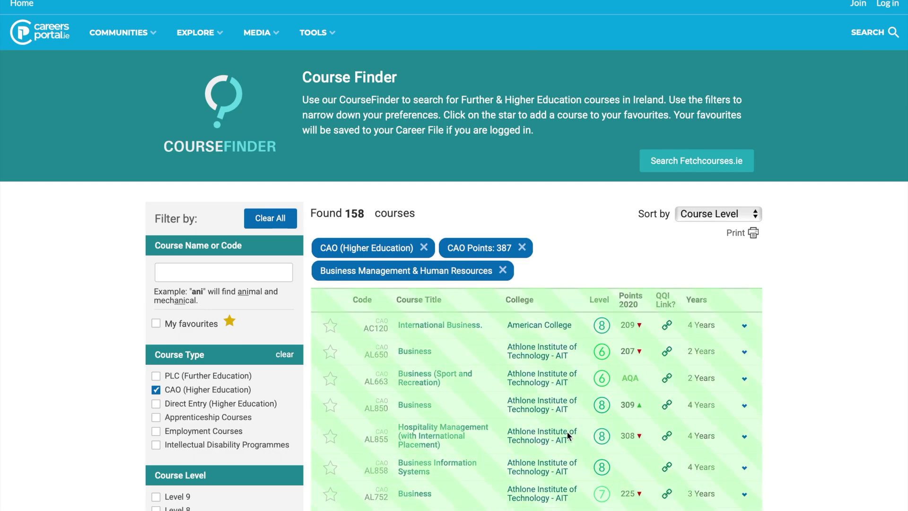
- Re-sort the 158 courses by CAO Points, highest first
scroll(534, 487, down, 2)
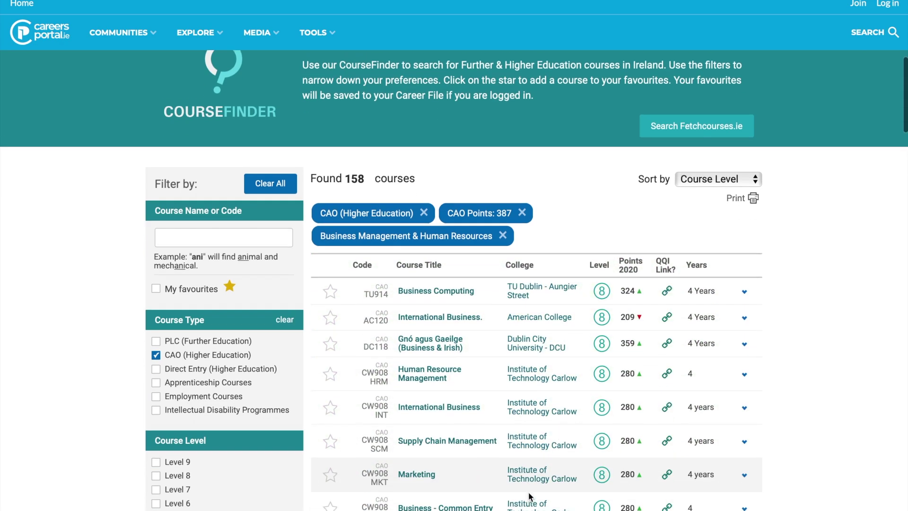
scroll(530, 497, down, 20)
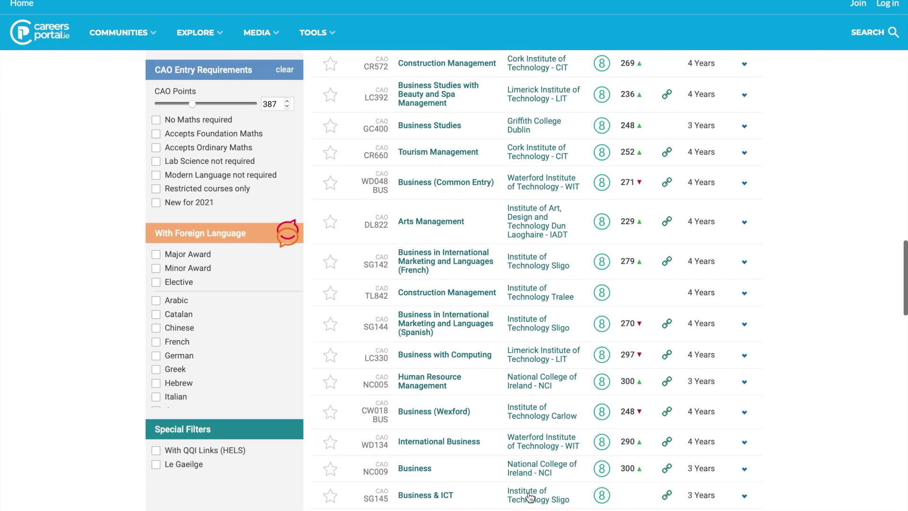
scroll(529, 496, down, 8)
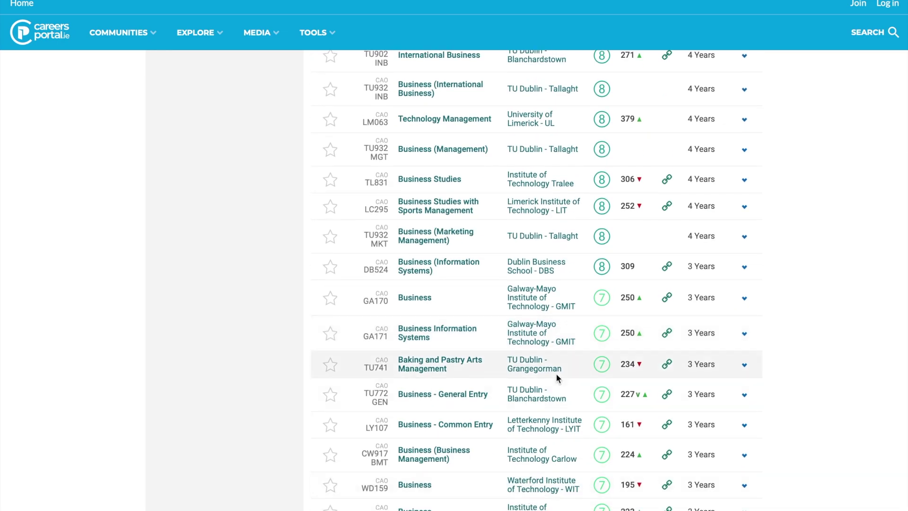
scroll(556, 374, up, 20)
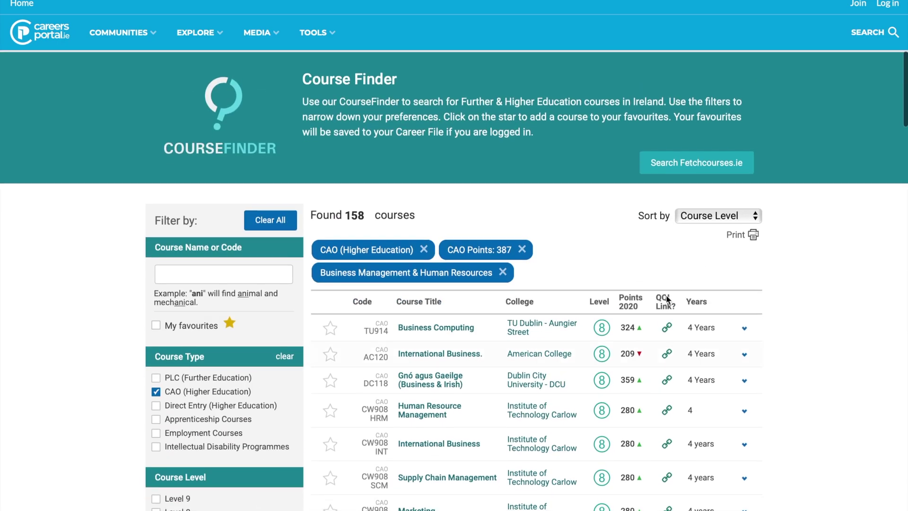
click(728, 216)
click(719, 227)
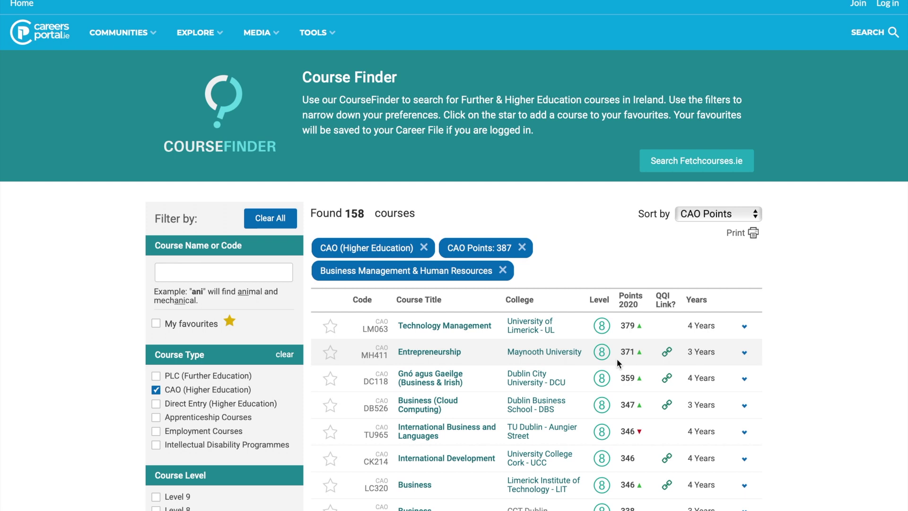
- Sort the courses by Years, then switch the sort order to Points Change
mouse_move(638, 373)
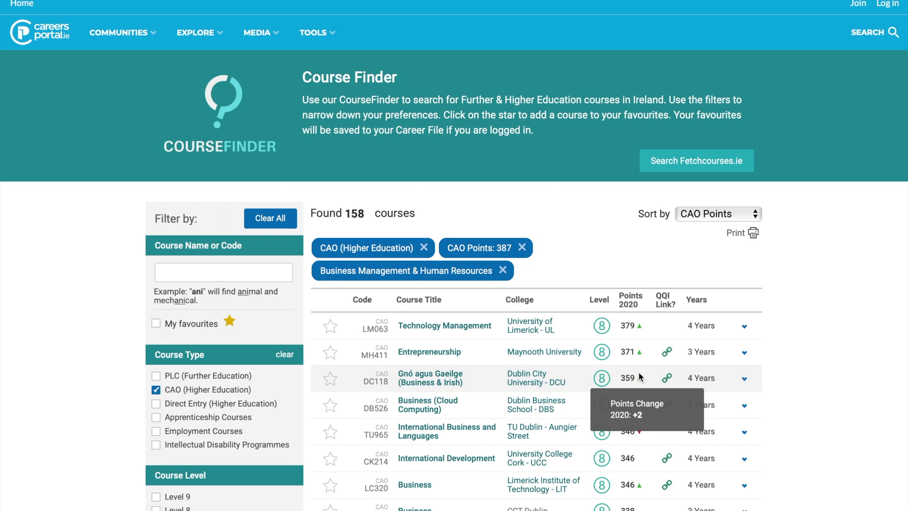
click(703, 211)
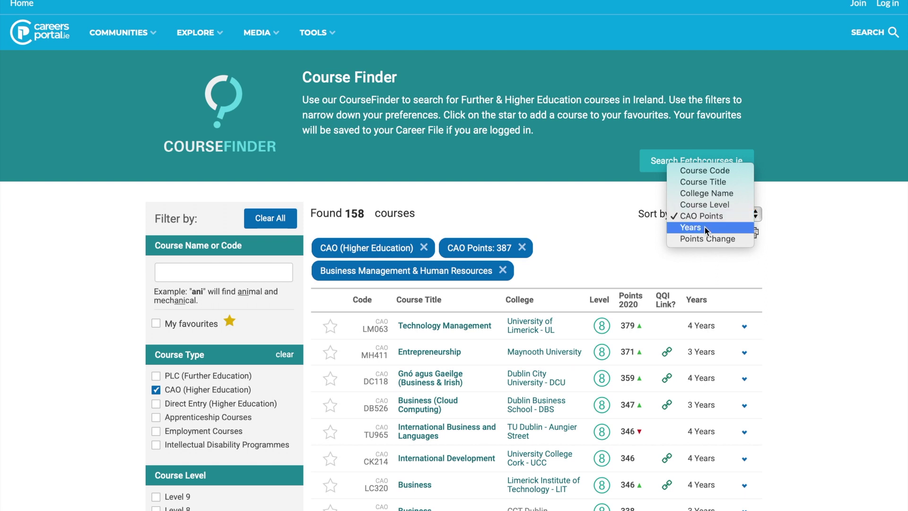
click(704, 227)
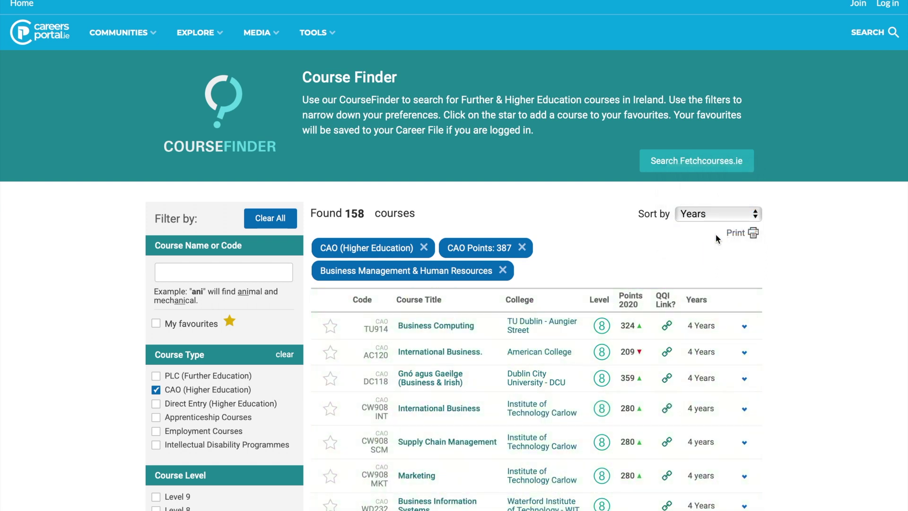
click(728, 212)
click(724, 226)
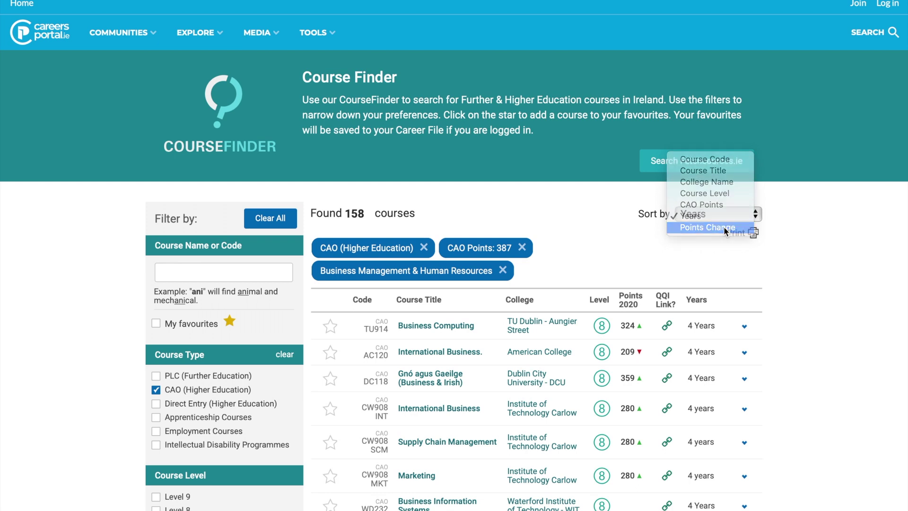